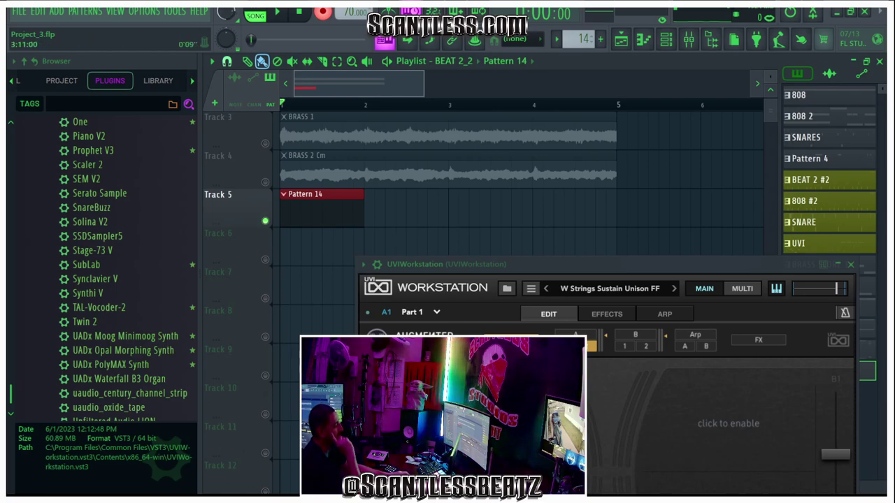
Step: Set the root note of the Phrygian scale to E in the UVI Workstation strings patch
drag(536, 265, 481, 41)
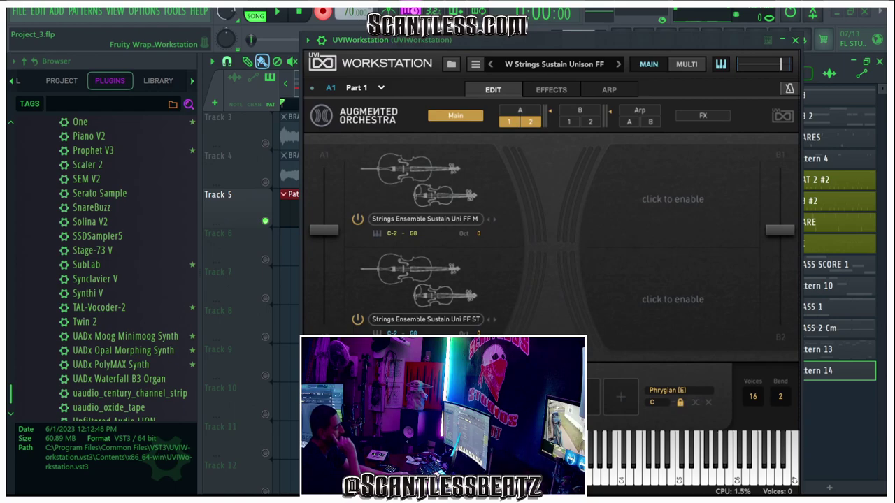
drag(481, 40, 457, 236)
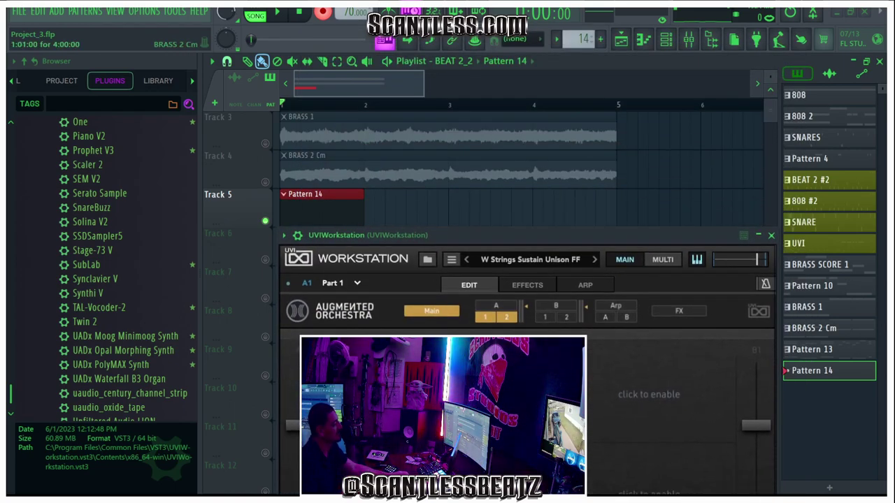
scroll(458, 171, down, 1)
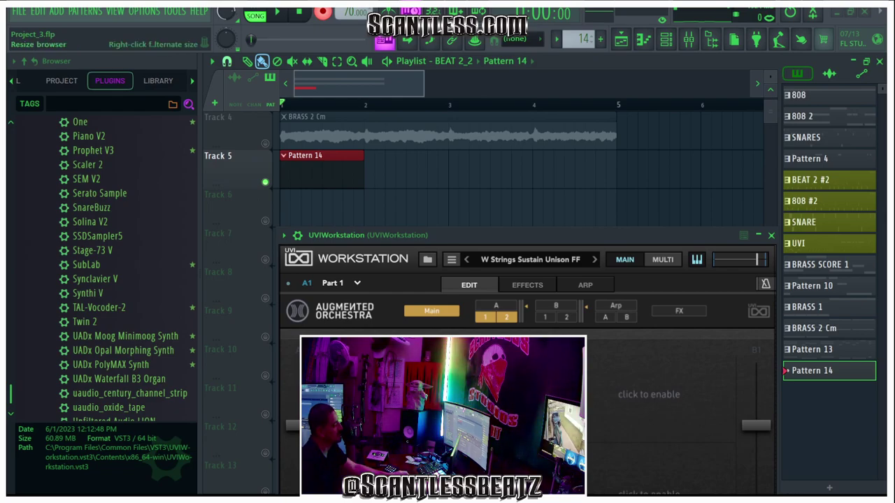
drag(201, 210, 151, 210)
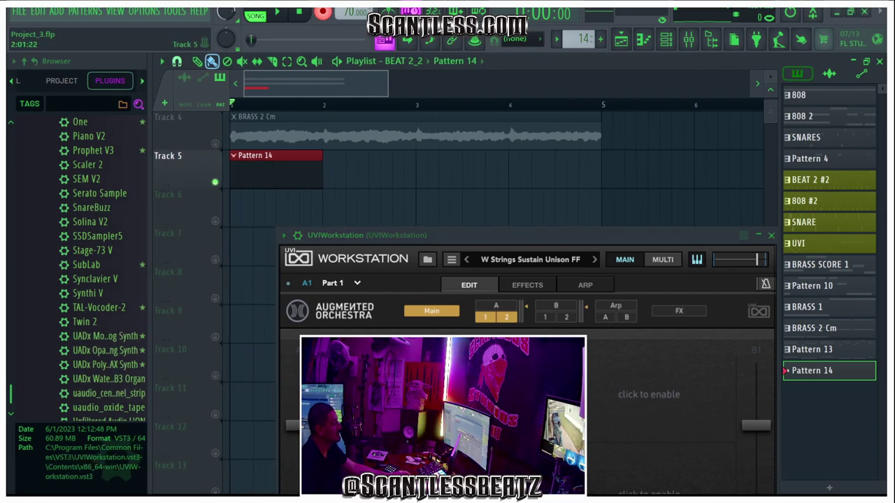
drag(447, 235, 479, 32)
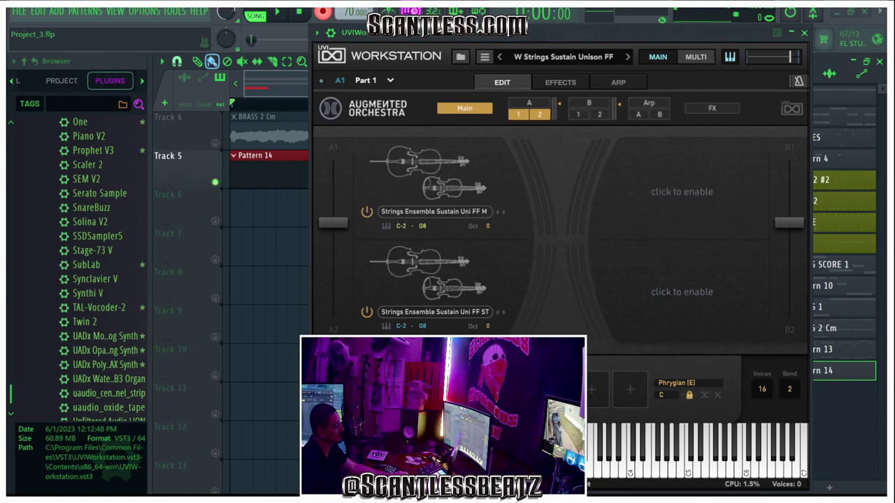
click(663, 395)
click(671, 297)
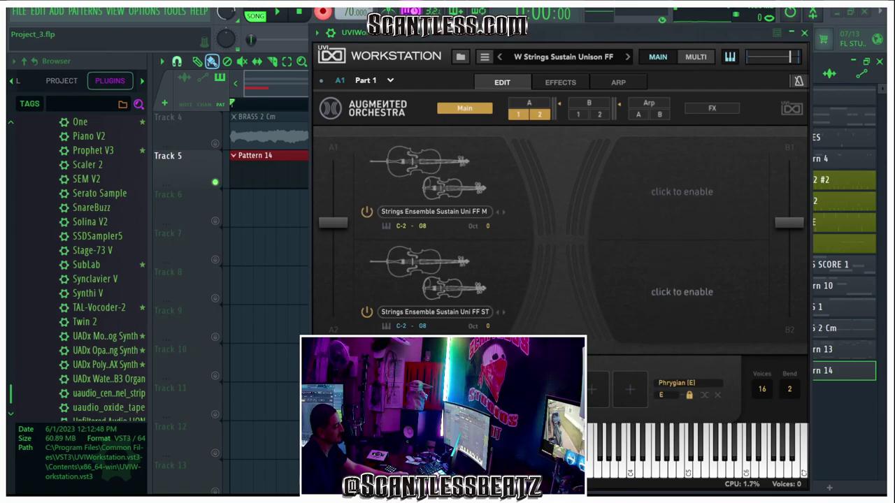
drag(535, 33, 468, 247)
Step: Try starting a recording into Pattern 14 with the countdown enabled, and stop it
click(276, 172)
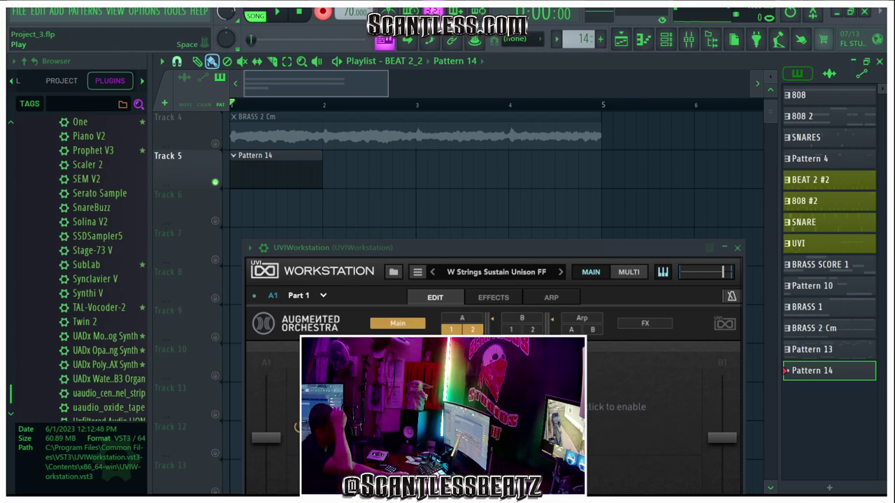
click(277, 12)
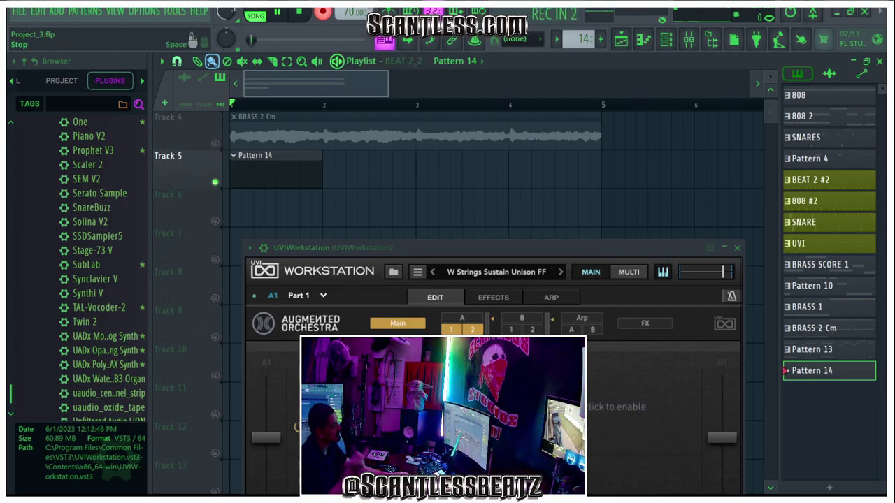
click(299, 12)
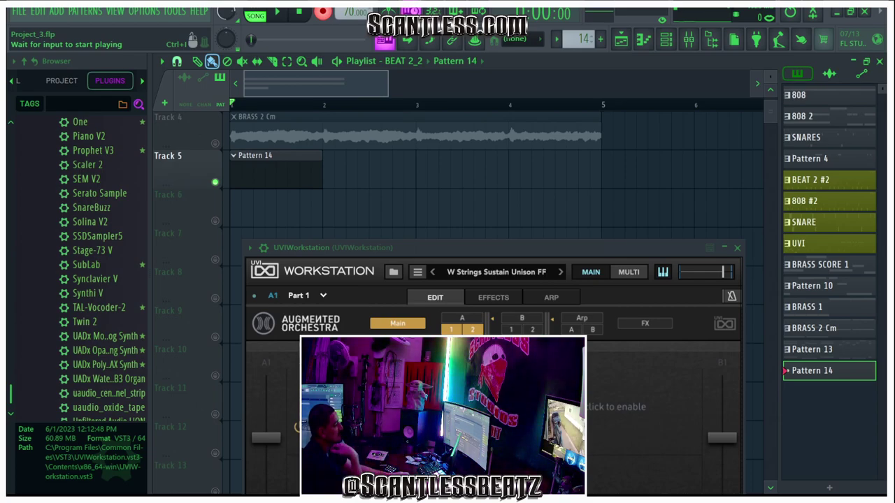
Step: Review the recording filter options and record a strings performance of about 24 bars into Pattern 14
right_click(323, 12)
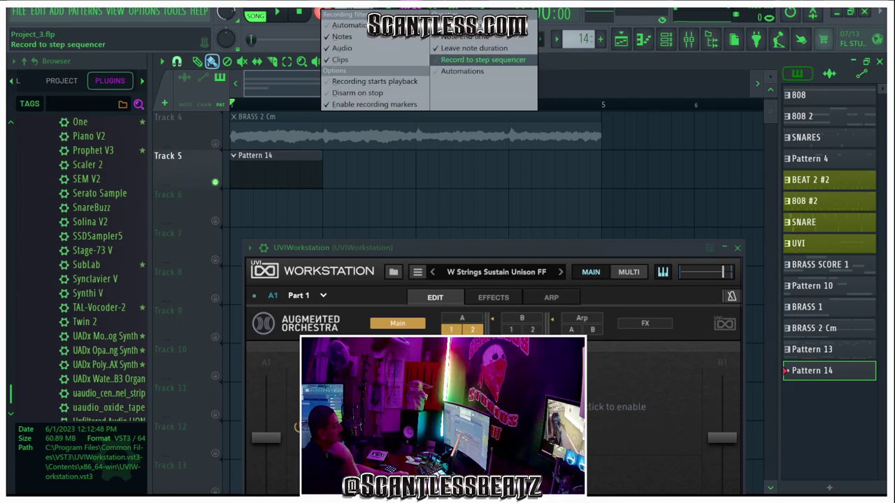
click(347, 25)
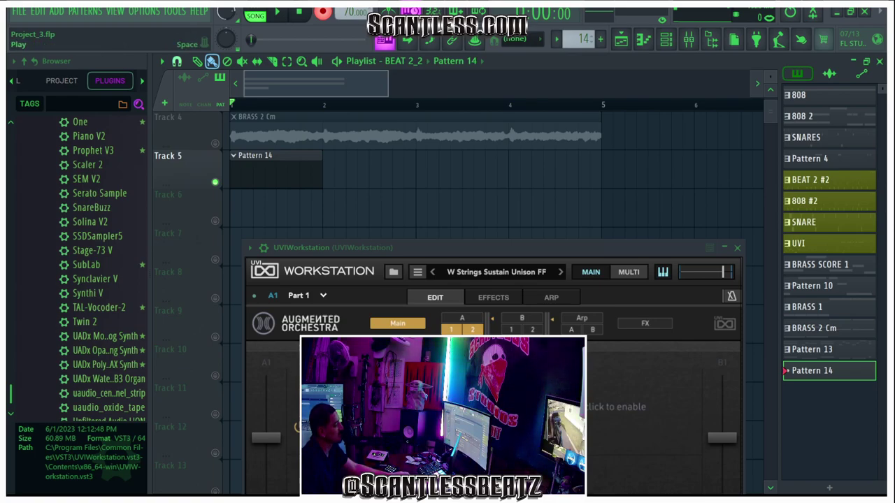
key(space)
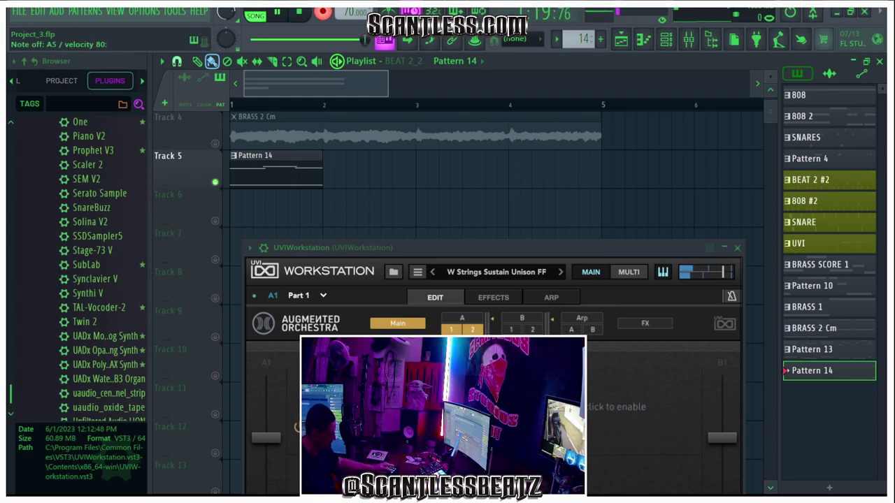
key(space)
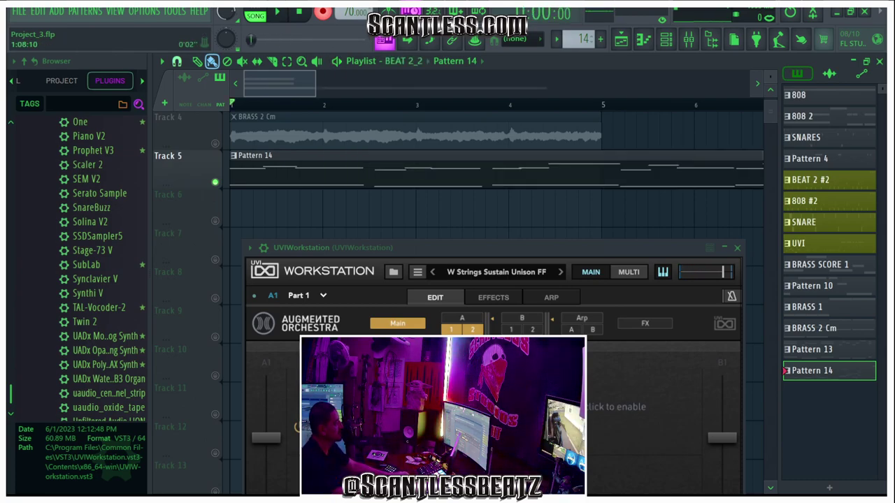
scroll(272, 210, down, 3)
scroll(273, 202, down, 3)
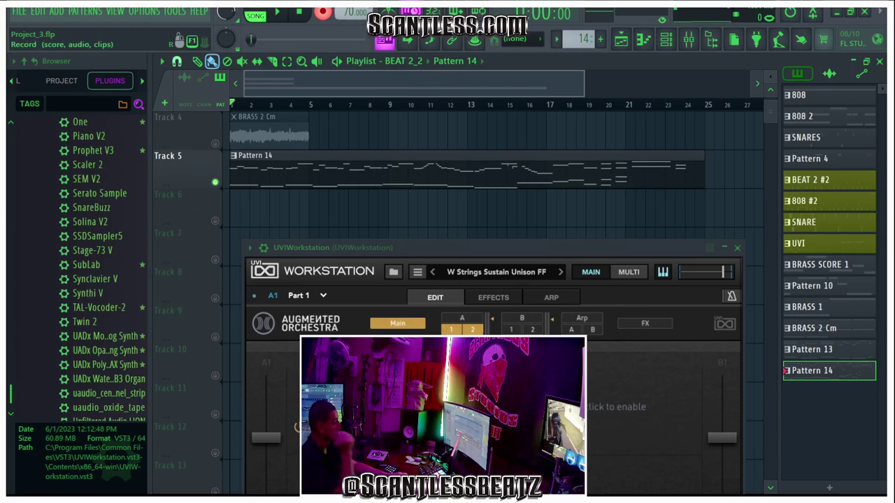
Step: Look through the Orchestra strings presets in the Augmented Orchestra soundbank and close the preset browser
drag(489, 247, 505, 32)
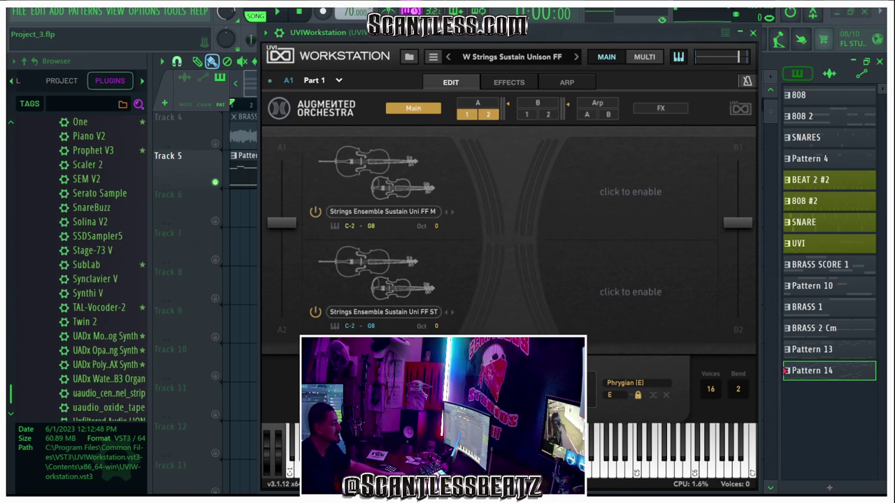
click(409, 56)
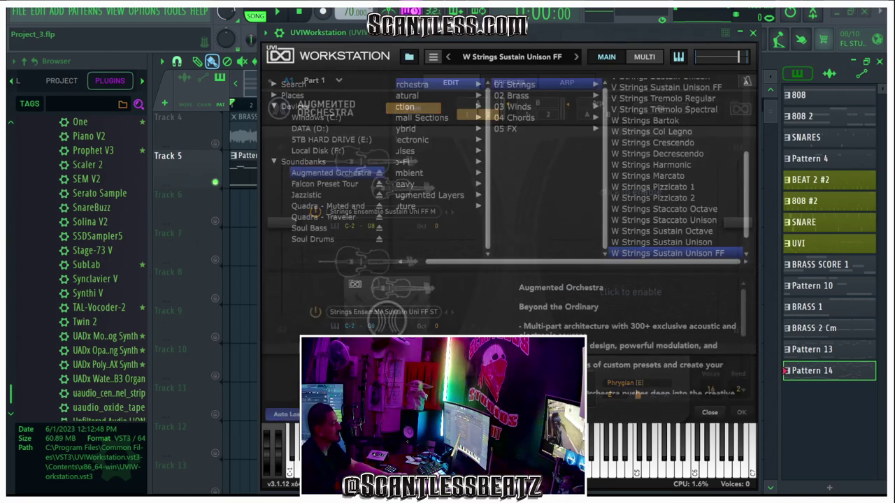
drag(419, 33, 437, 21)
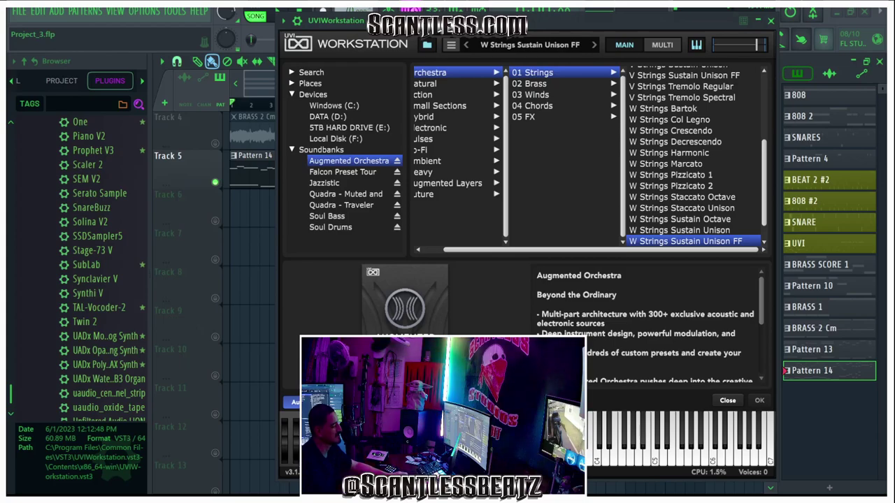
drag(437, 21, 449, 14)
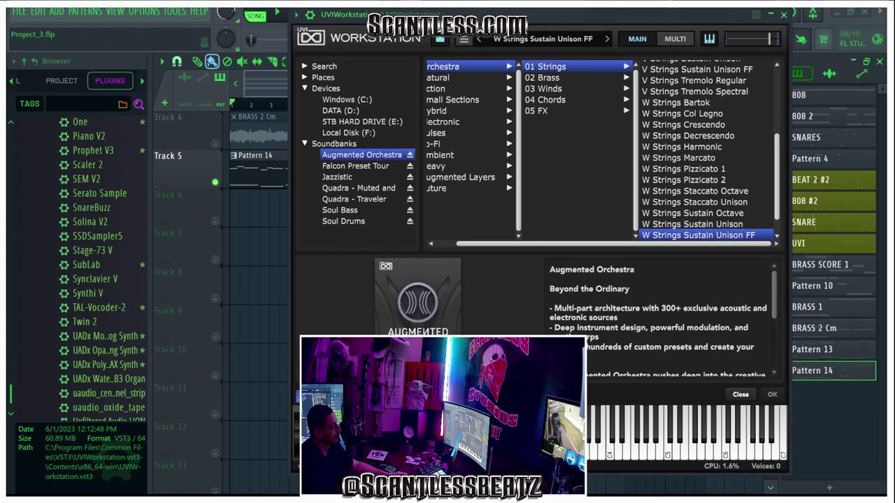
drag(614, 244, 593, 243)
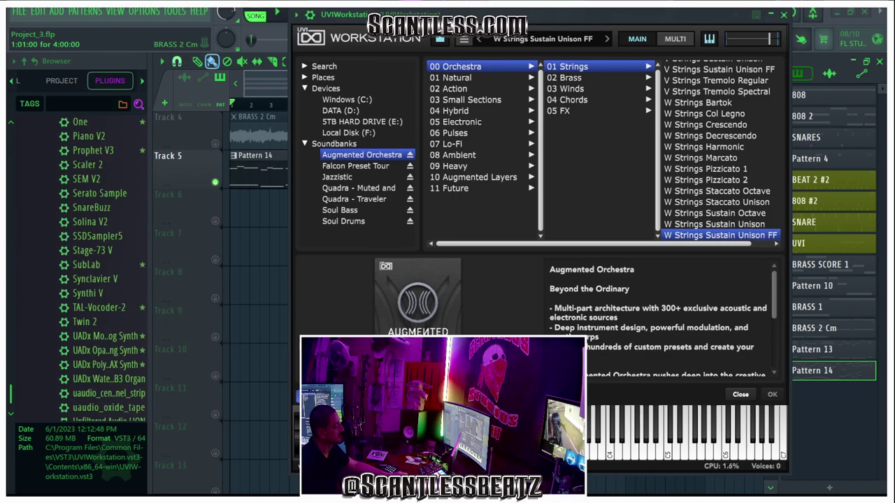
drag(448, 15, 413, 16)
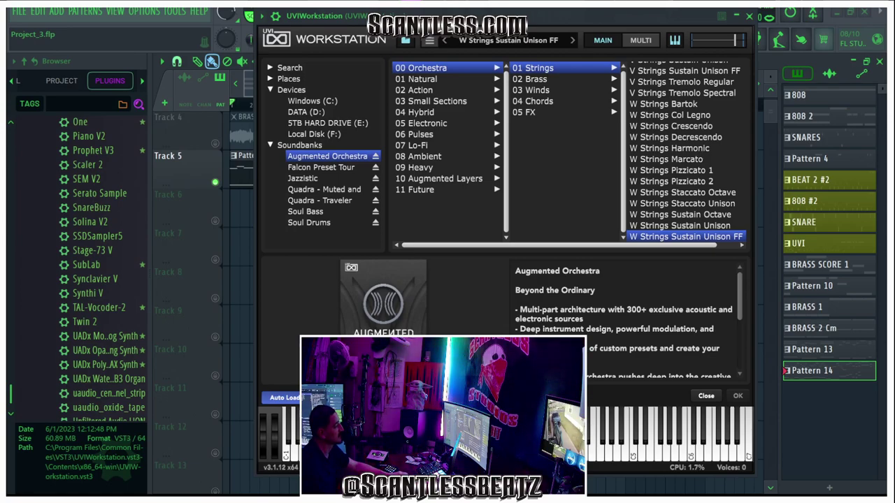
click(706, 396)
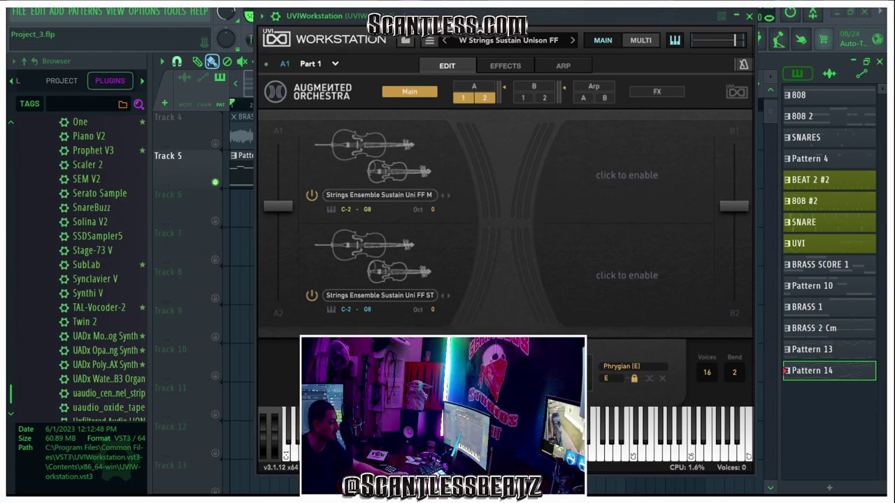
Step: Enable layer B1 and set its sound to Brass High Marcato Long Horns from the High Brass category
drag(545, 15, 571, 5)
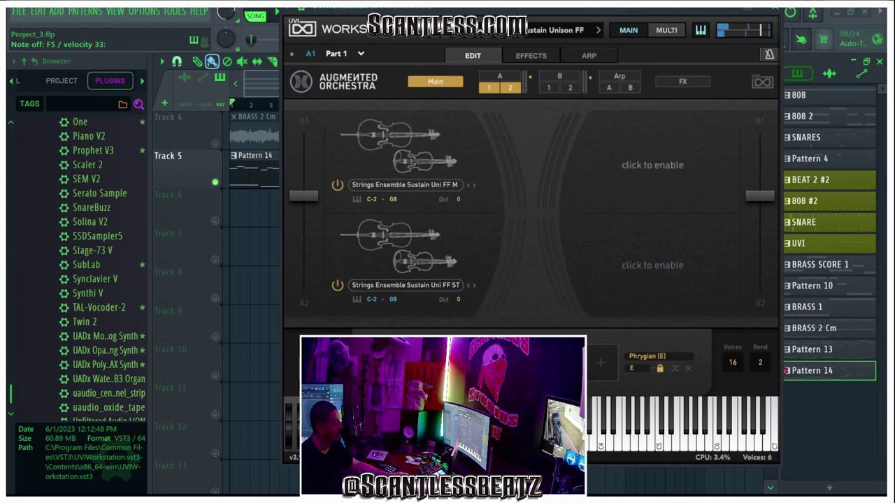
click(652, 165)
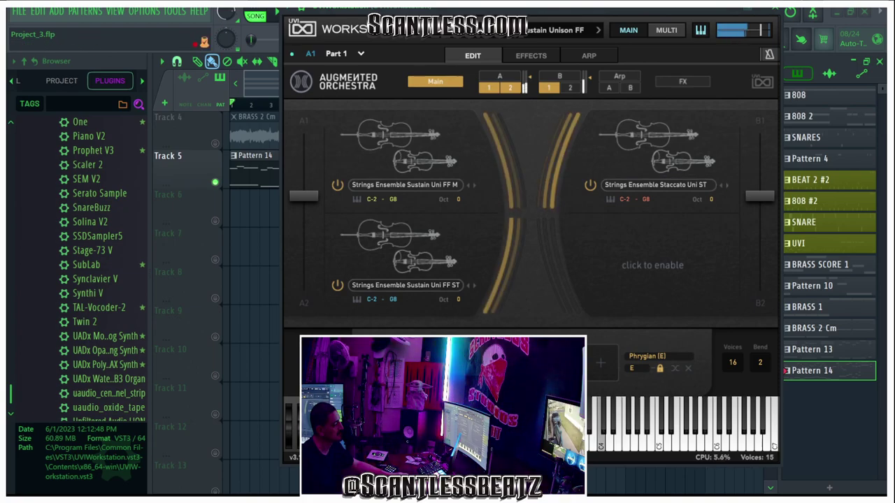
click(654, 184)
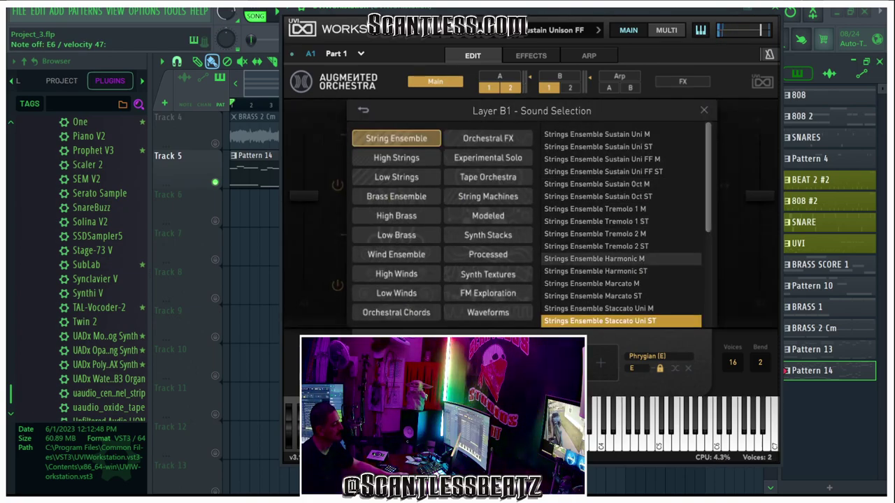
click(396, 215)
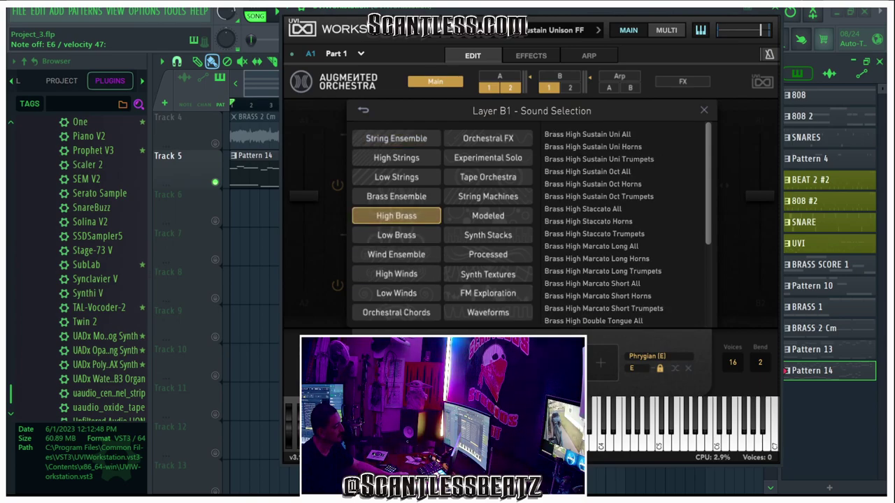
click(583, 209)
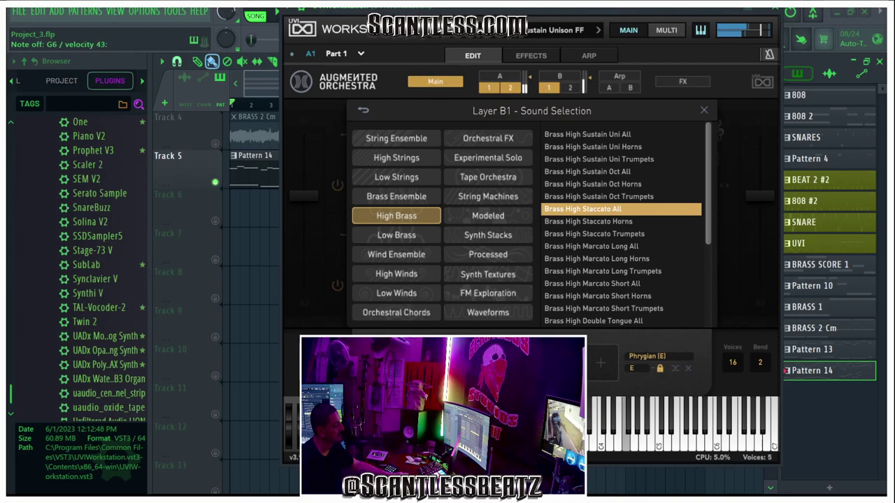
click(596, 258)
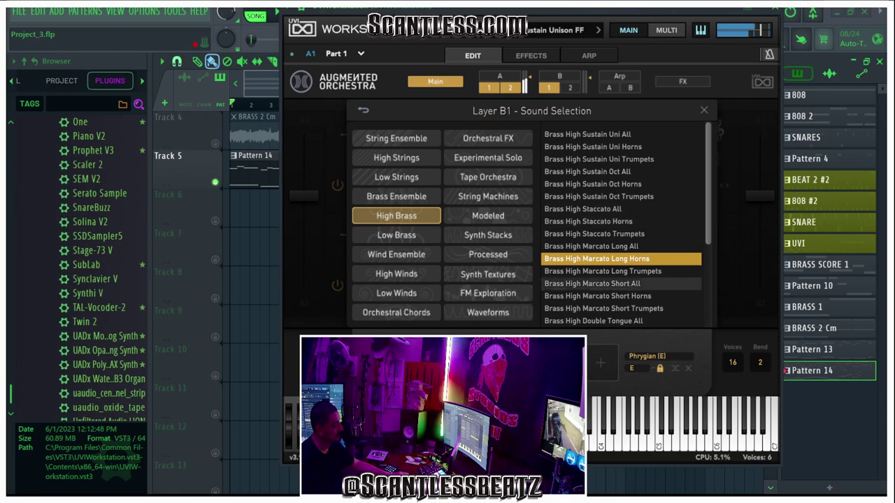
click(704, 111)
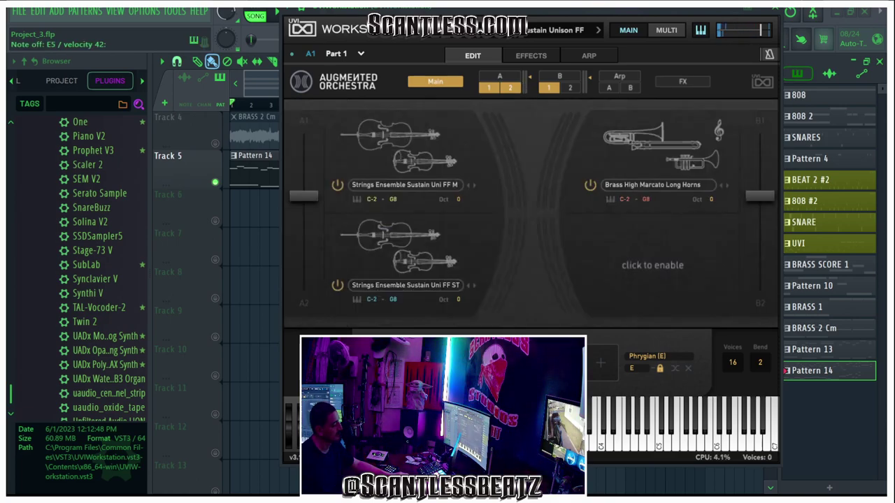
Step: Enable layer B2 and set its sound to Evolving Wave from the Synth Textures category
click(652, 266)
click(655, 285)
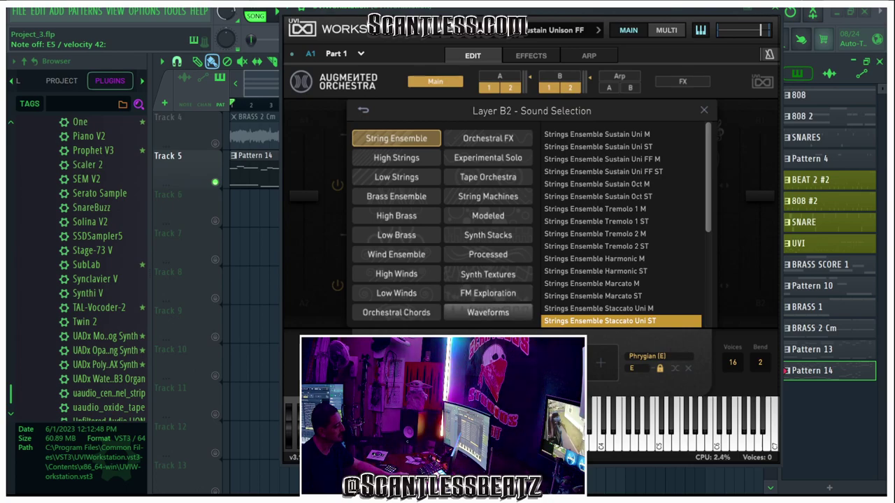
click(488, 274)
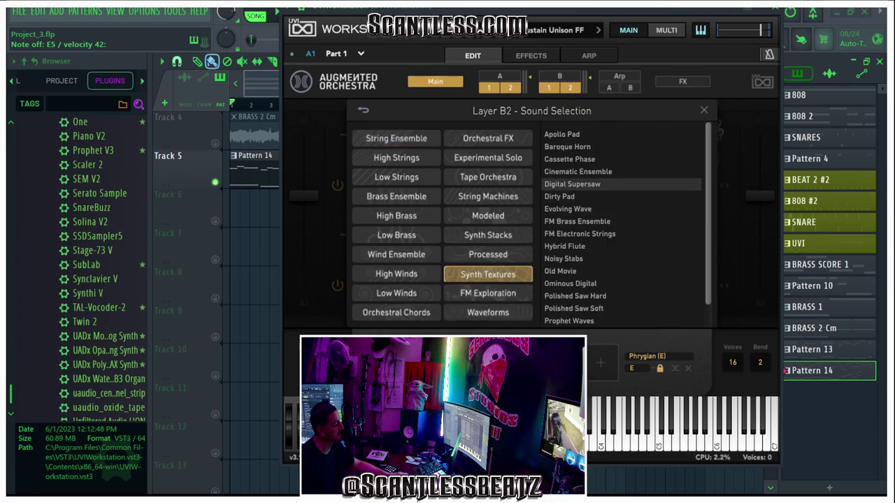
click(567, 209)
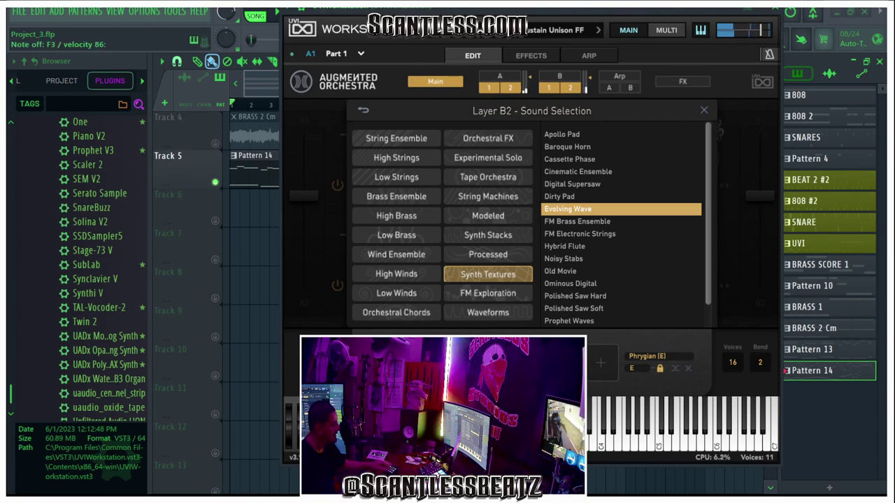
click(704, 110)
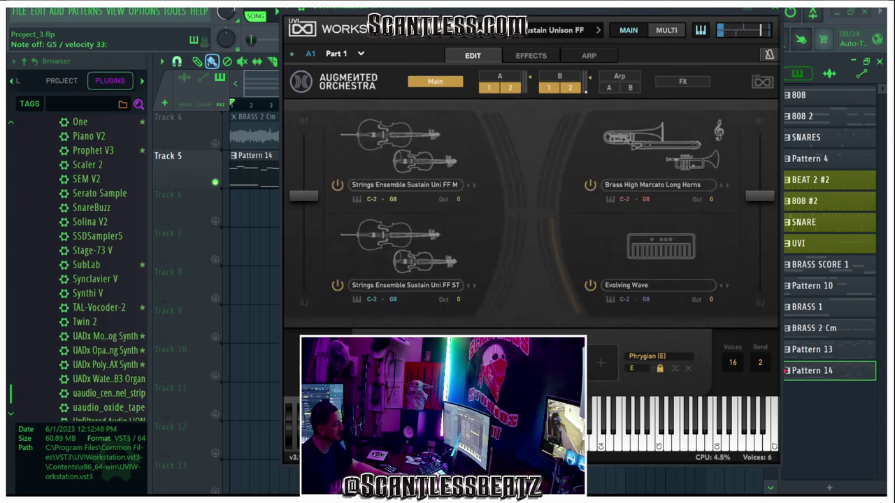